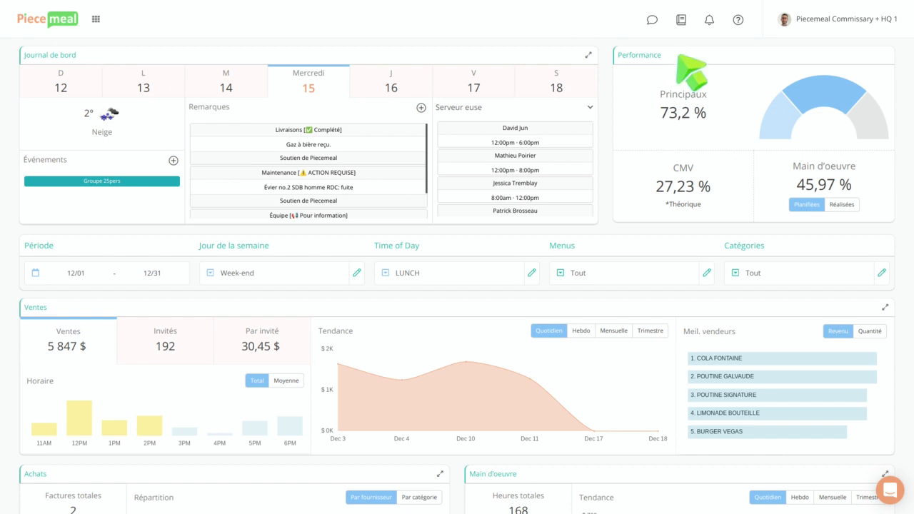
Step: Review the dashboard's daily log for Tuesday 14 and Wednesday 15, reading through Wednesday's remarks
scroll(84, 299, "down", 2)
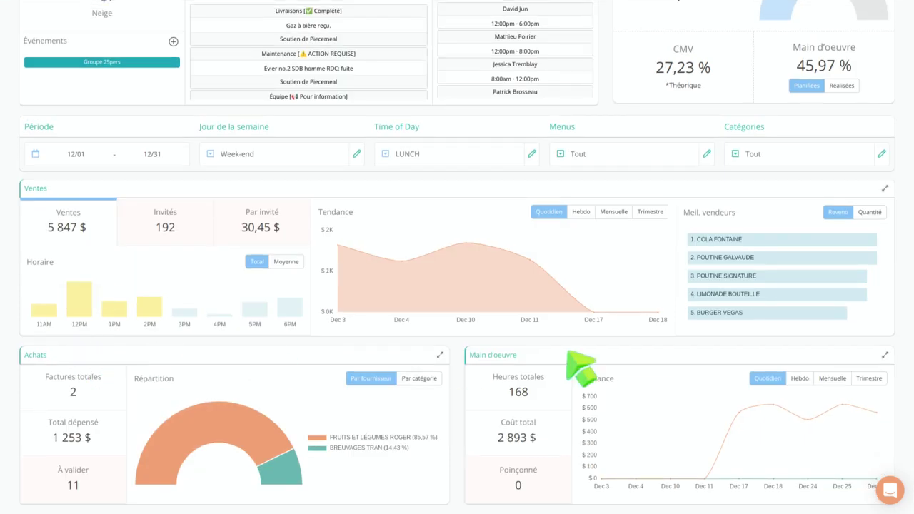
scroll(571, 357, "up", 2)
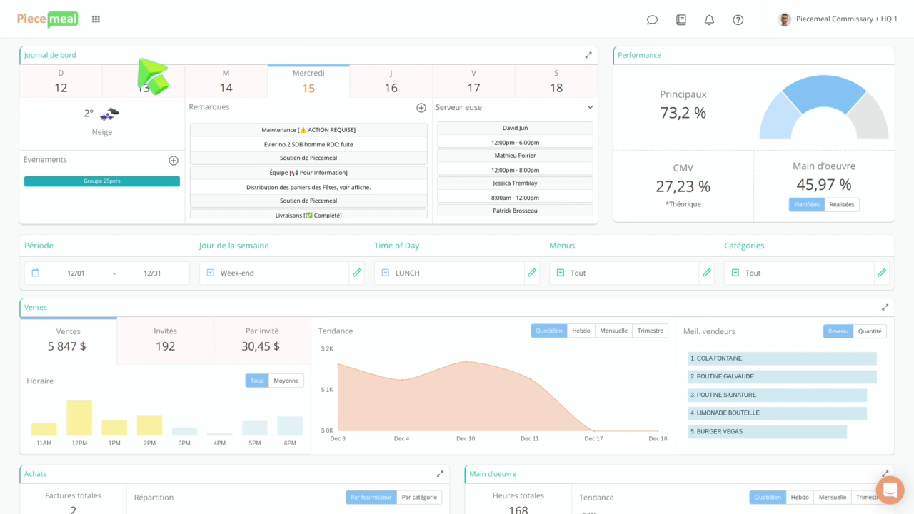
left_click(226, 85)
left_click(308, 86)
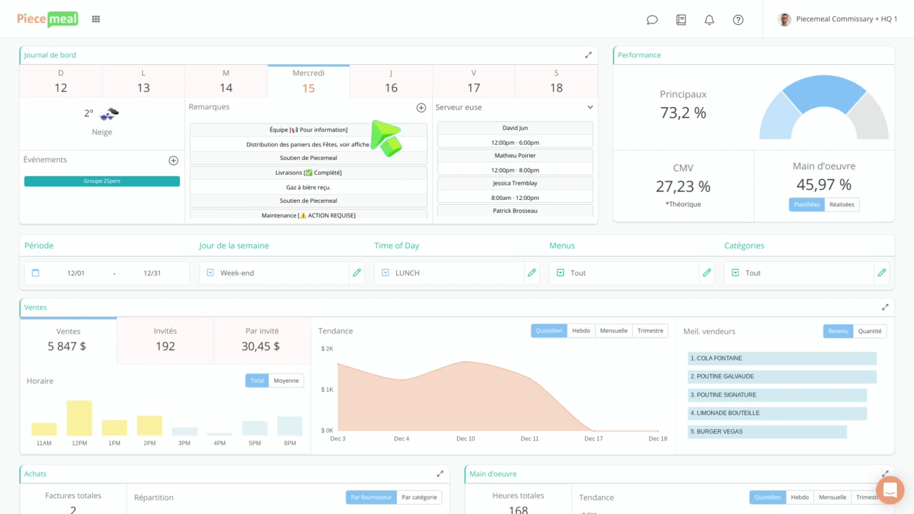
scroll(400, 165, "down", 3)
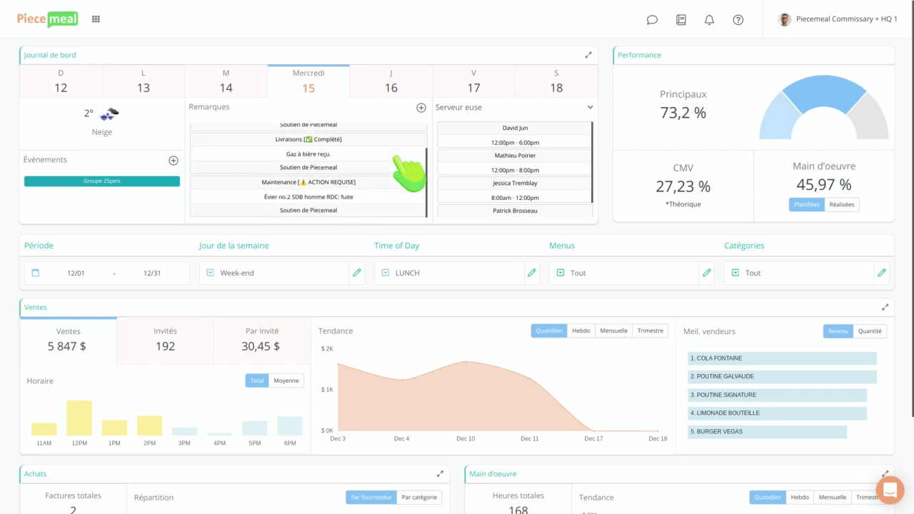
scroll(408, 174, "up", 2)
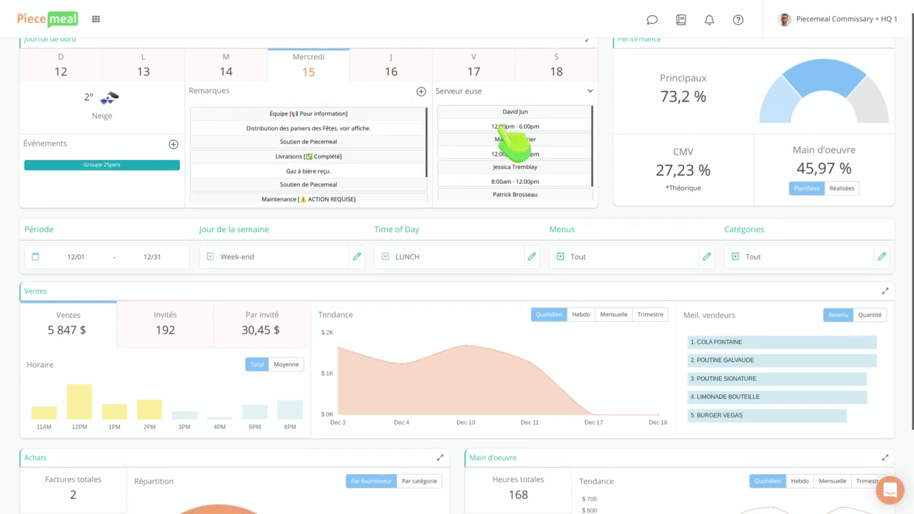
Step: Show the Comptoir Service staff schedule in the daily log instead of the Serveur euse one
scroll(528, 148, "up", 1)
left_click(590, 107)
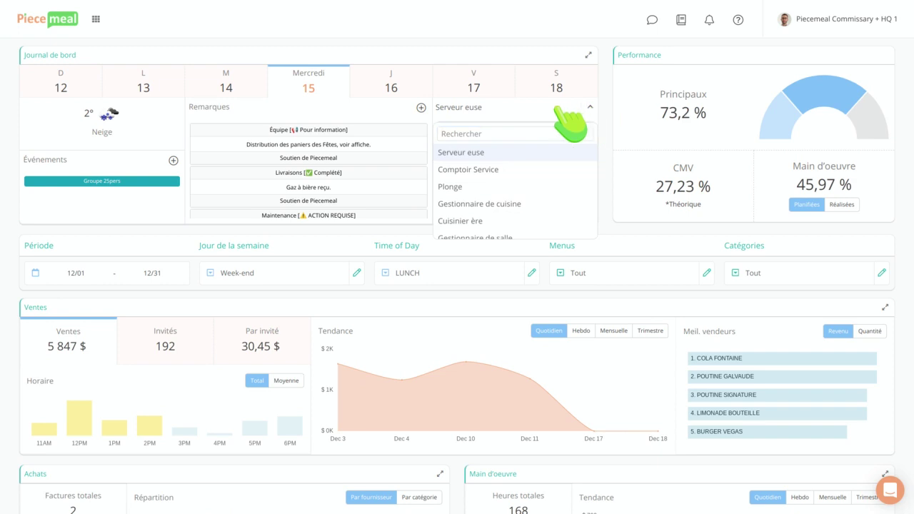
left_click(549, 180)
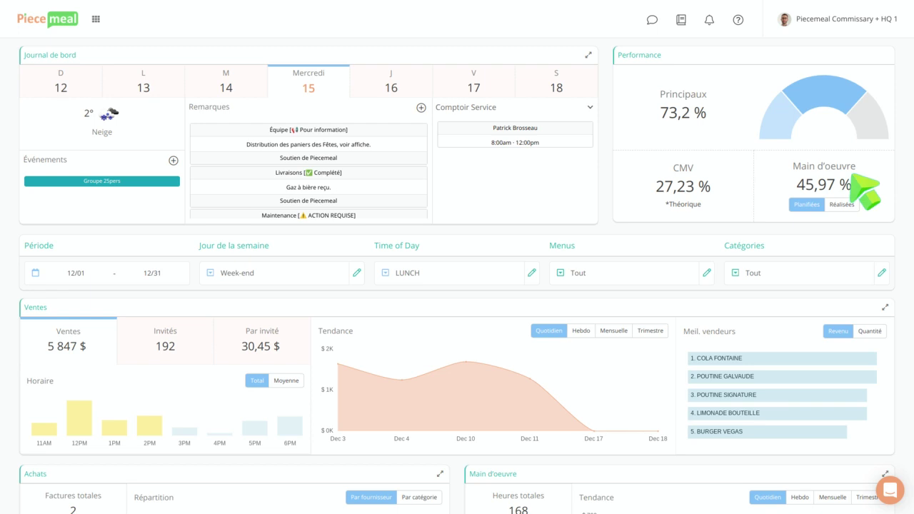
Step: Compare the Main d'oeuvre performance for Réalisées hours with Planifiées hours, ending on Planifiées
left_click(843, 205)
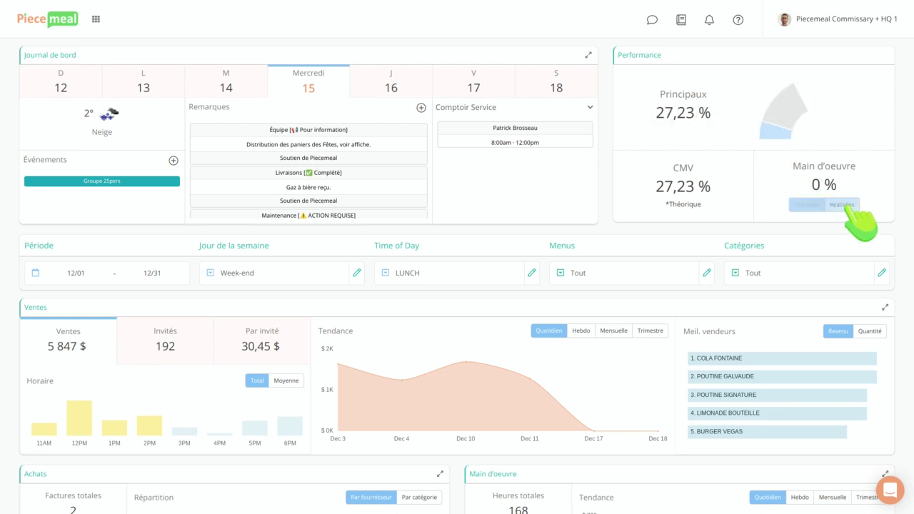
left_click(807, 205)
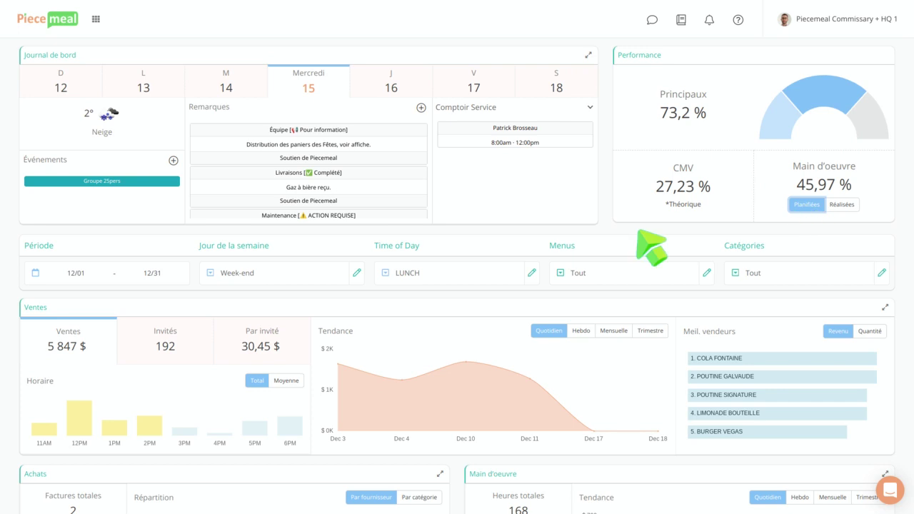
Step: Set the start date of the dashboard's Période filter to 12/01
scroll(86, 268, "down", 2)
scroll(85, 266, "down", 1)
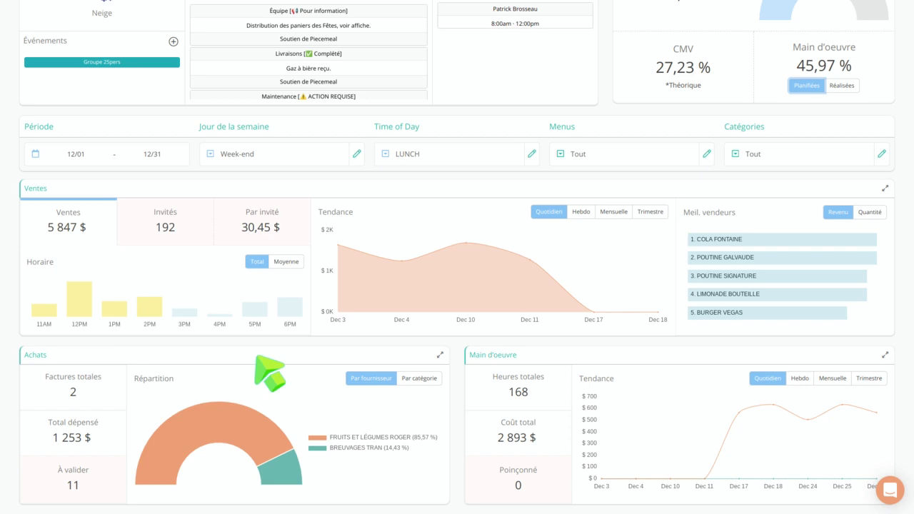
left_click(88, 155)
left_click(59, 209)
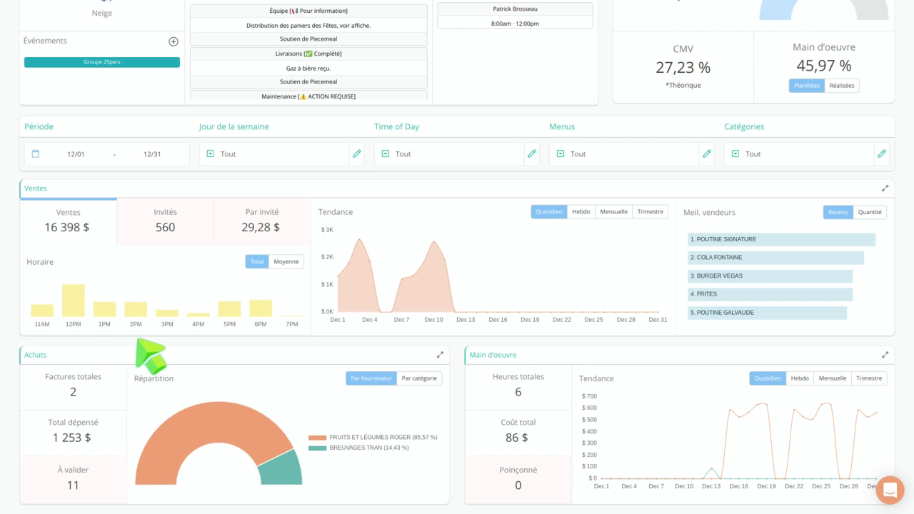
Step: View the Invités and Par invité charts in the Ventes section, ending on the Ventes chart
left_click(139, 220)
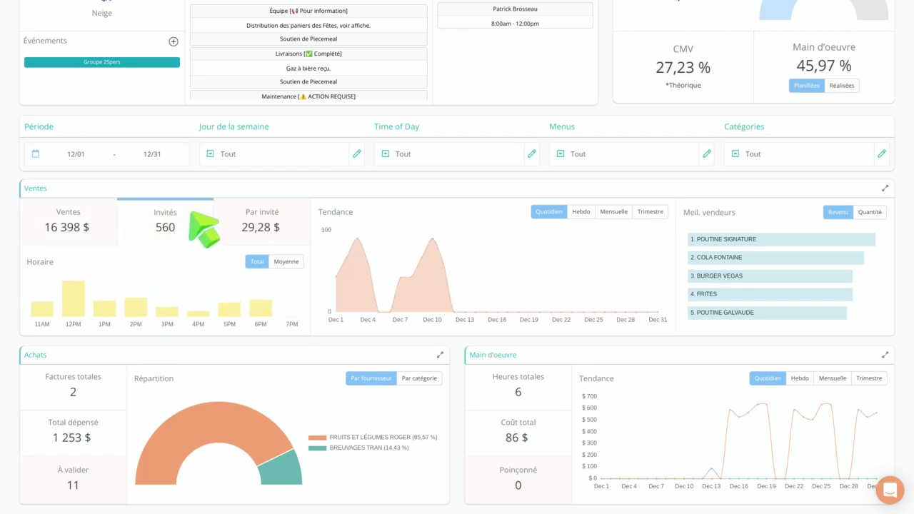
left_click(293, 214)
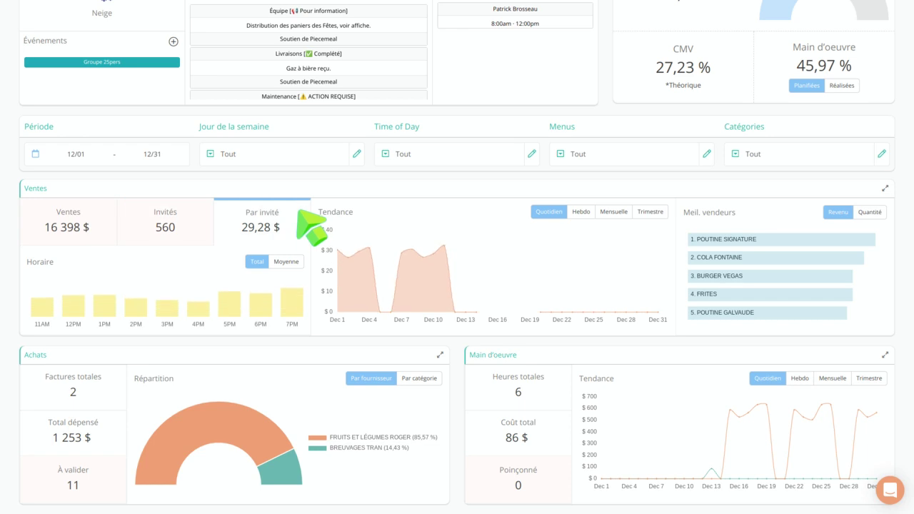
left_click(71, 218)
Step: Set the start date of the Période filter to November 1, 2021
left_click(79, 154)
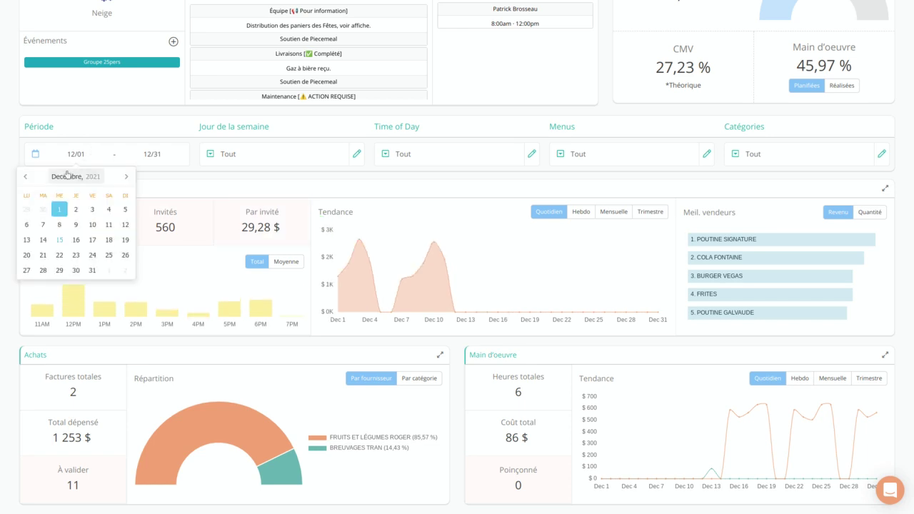
left_click(29, 177)
left_click(28, 210)
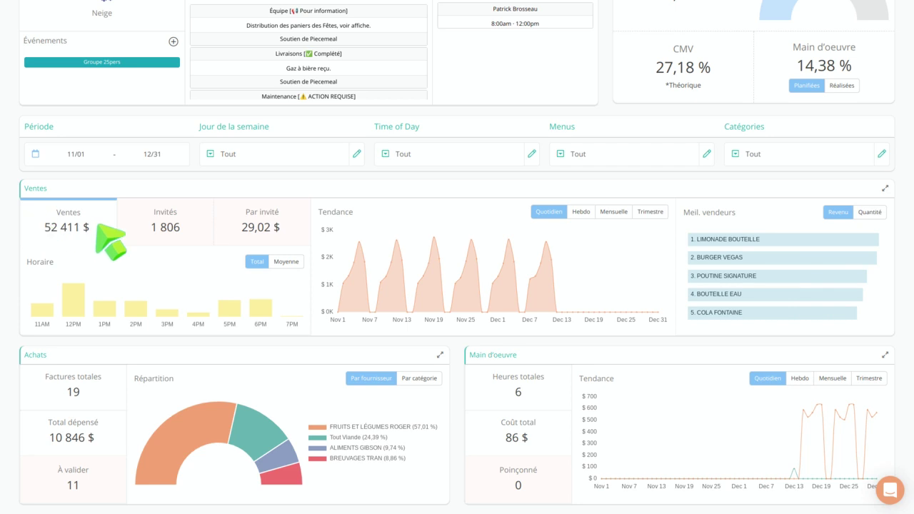
Step: Compare the Moyenne and Total hourly sales, and view the Invités and Par invité charts for the extended period
left_click(286, 262)
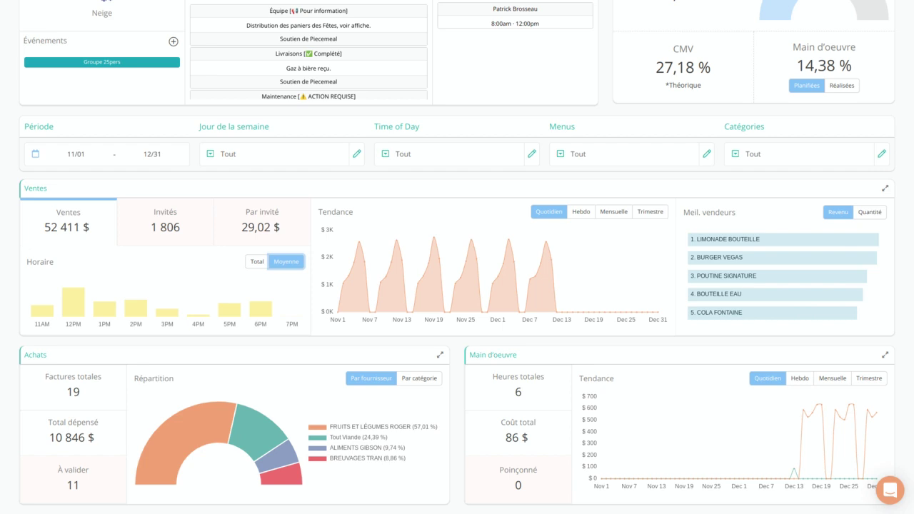
left_click(257, 262)
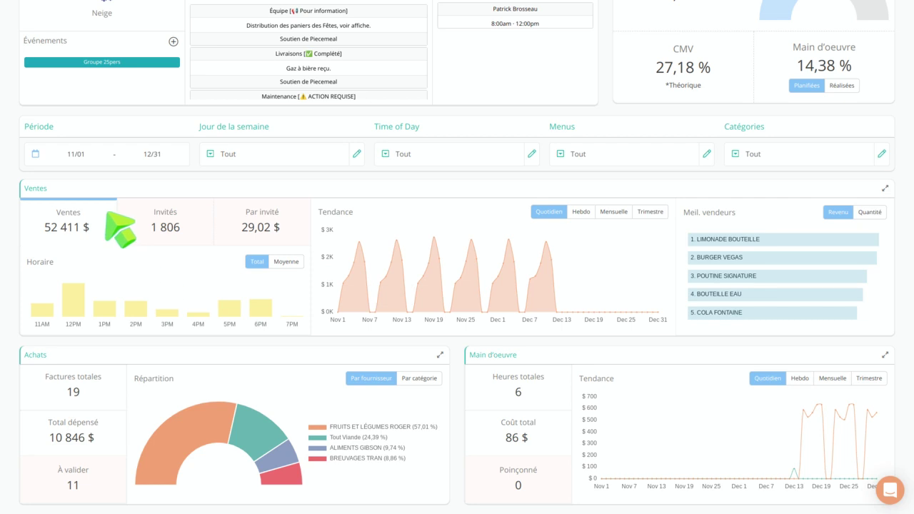
left_click(187, 239)
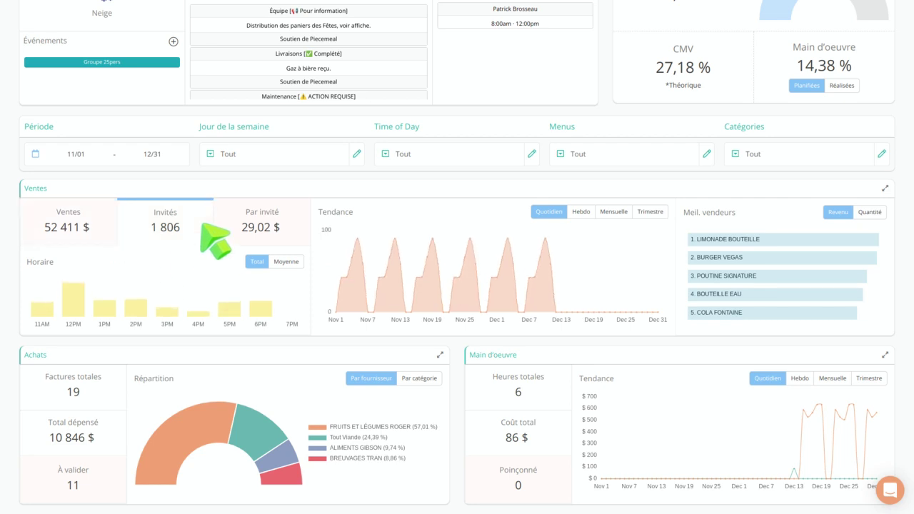
left_click(301, 220)
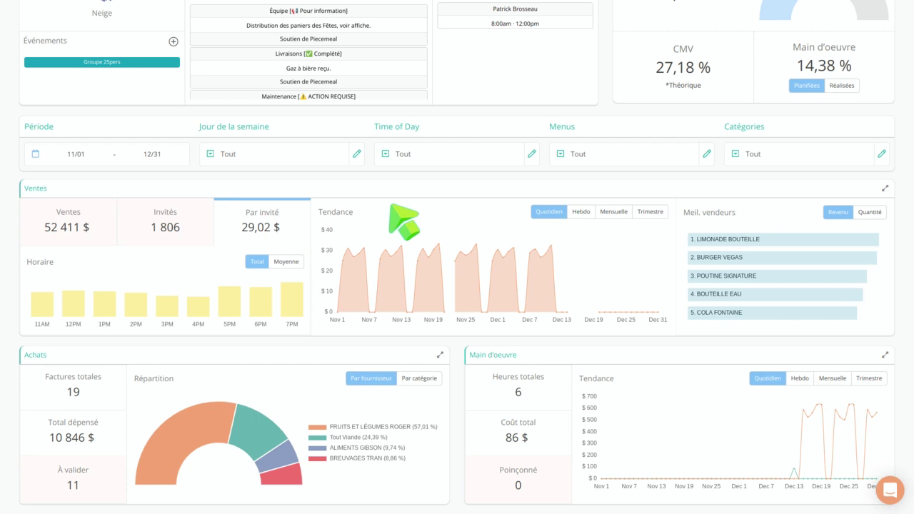
Step: Compare the Hebdo, Mensuelle and Quotidien sales trends, and rank the best sellers by Quantité
left_click(580, 213)
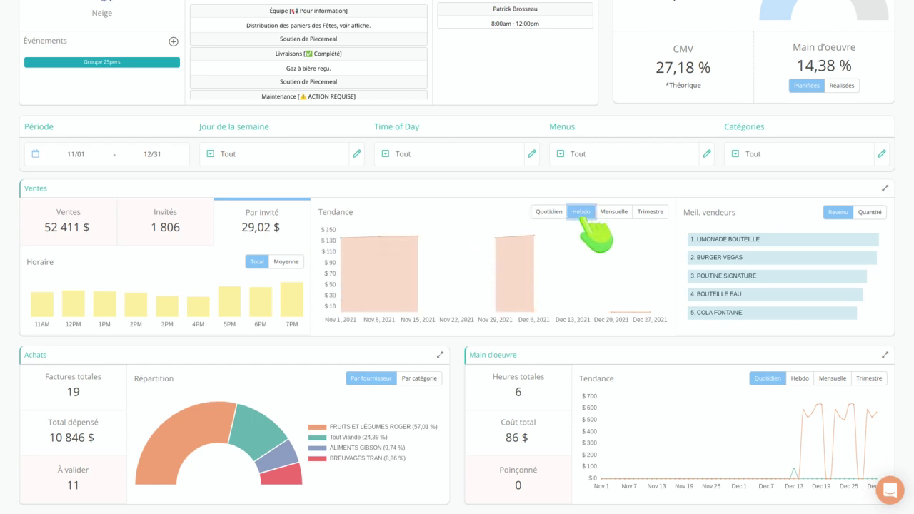
left_click(612, 212)
left_click(552, 212)
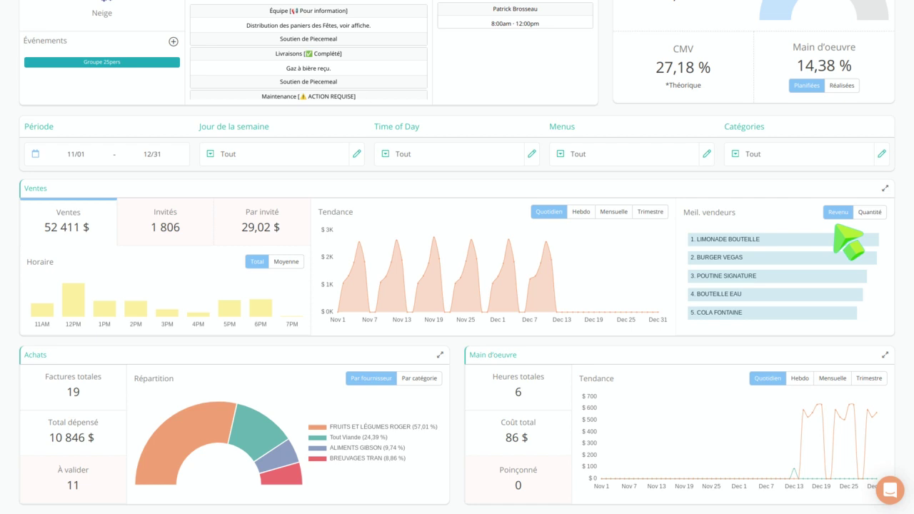
left_click(877, 215)
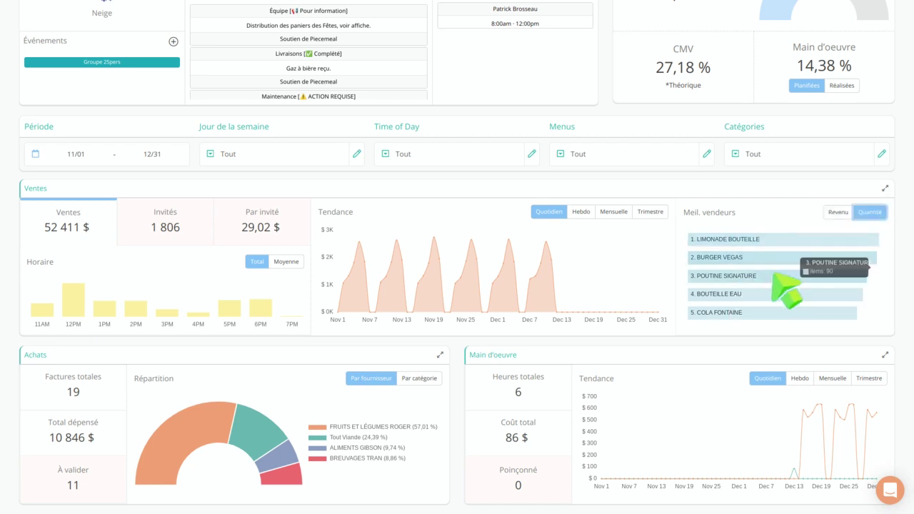
Step: Inspect the custom filter groups for Jour de la semaine and Time of Day without changing them
left_click(356, 154)
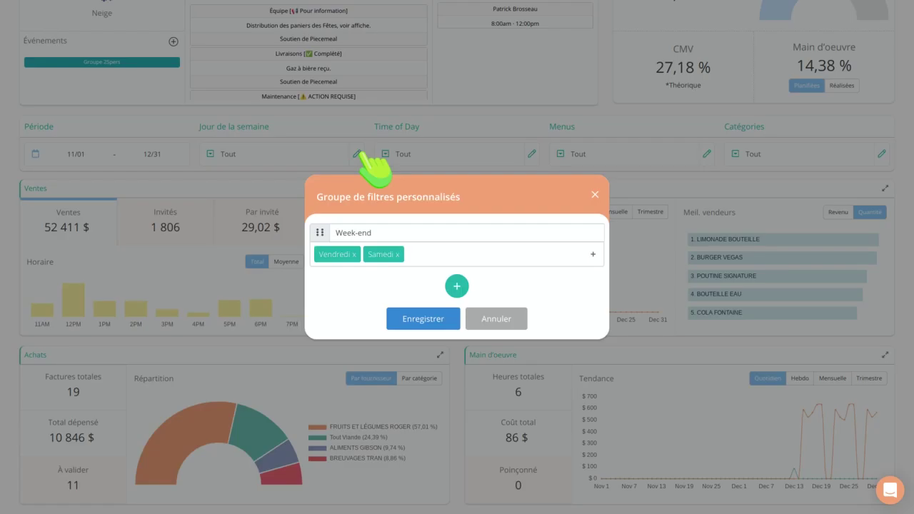
left_click(595, 194)
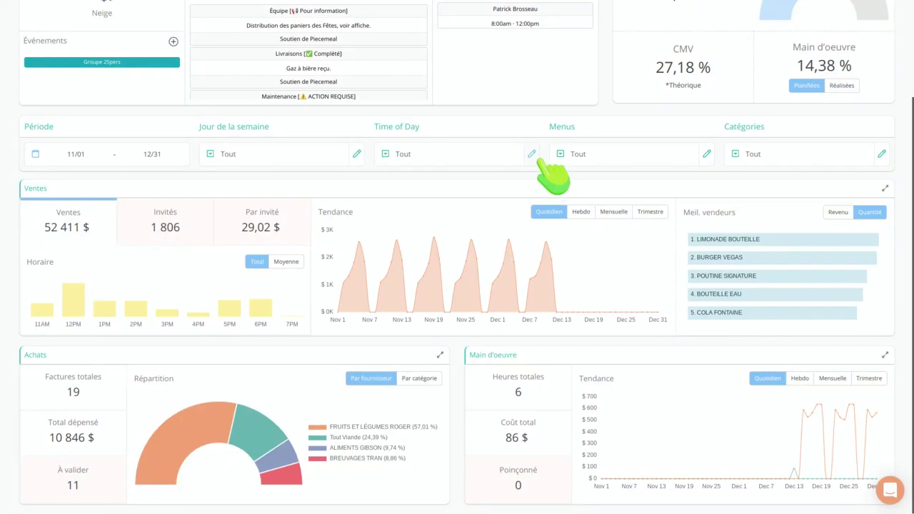
left_click(533, 155)
left_click(597, 187)
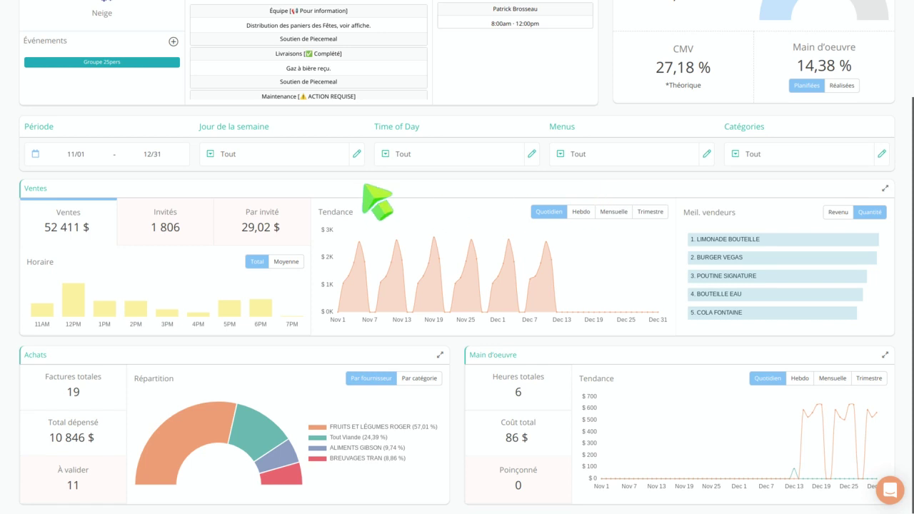
Step: Filter the dashboard to Week-end for the day of the week and LUNCH for the time of day
left_click(275, 155)
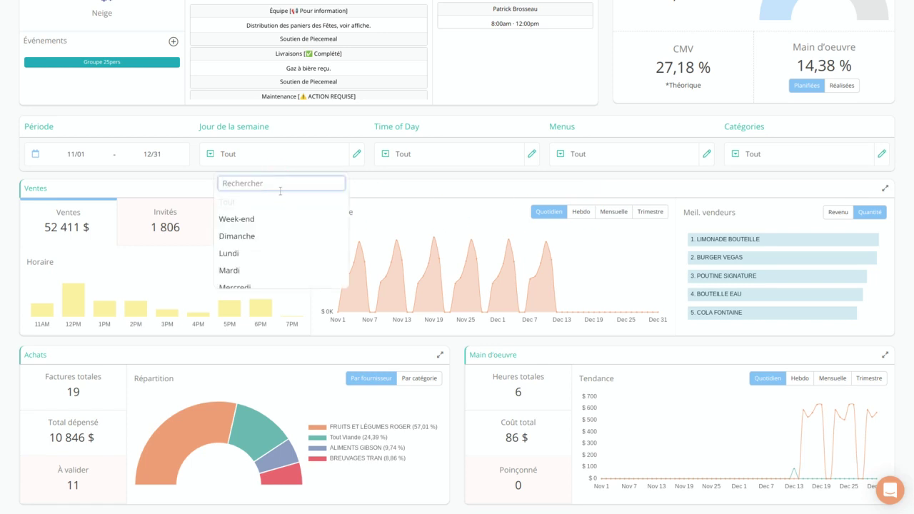
left_click(293, 219)
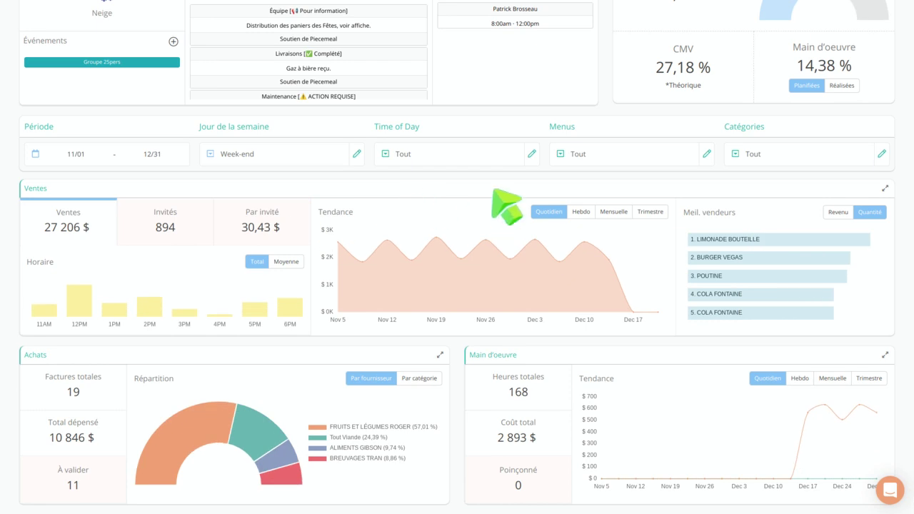
left_click(477, 155)
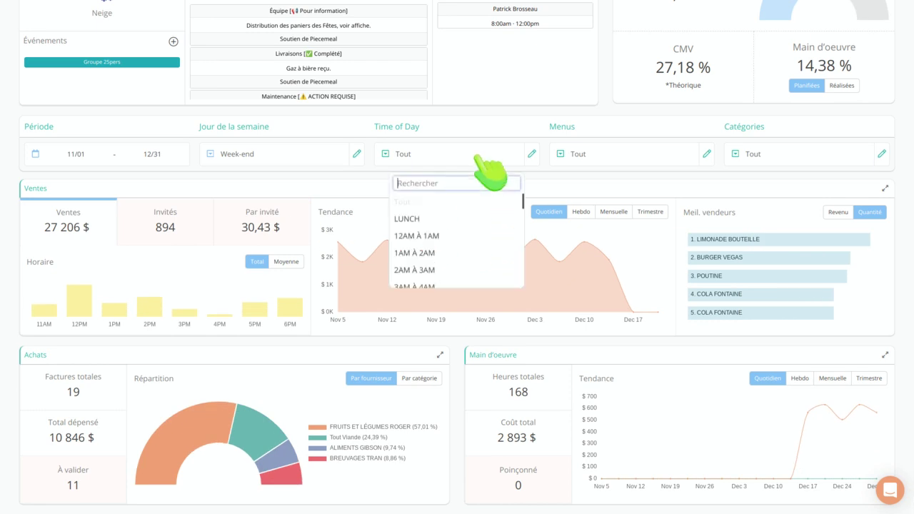
left_click(457, 219)
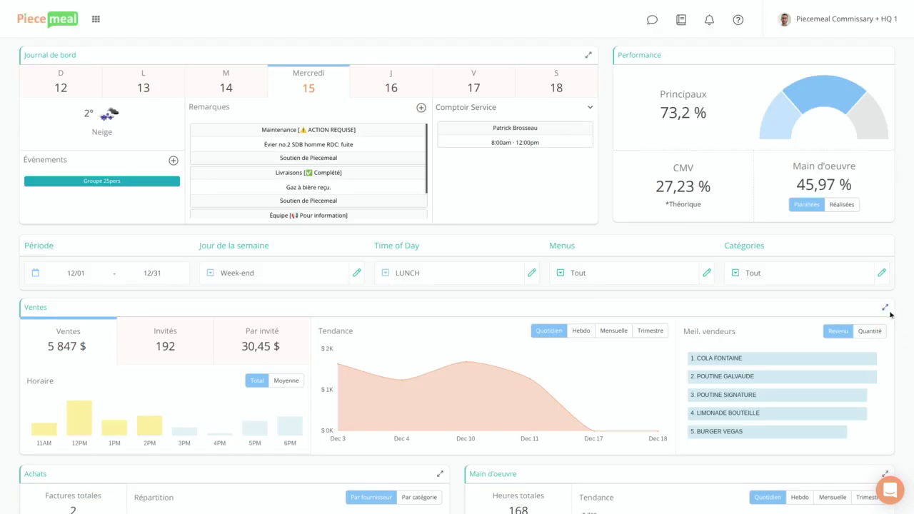
Step: Open the detailed sales reports from the Ventes section and return to the dashboard
left_click(887, 309)
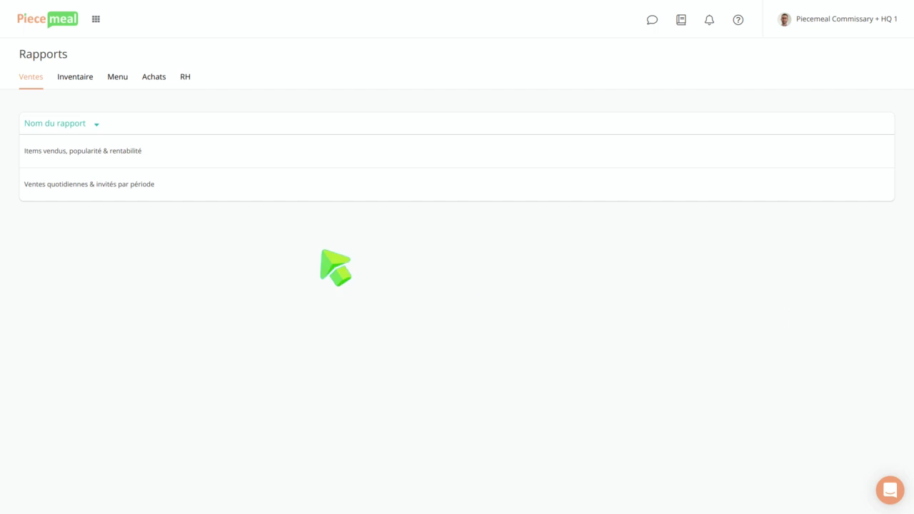
left_click(53, 16)
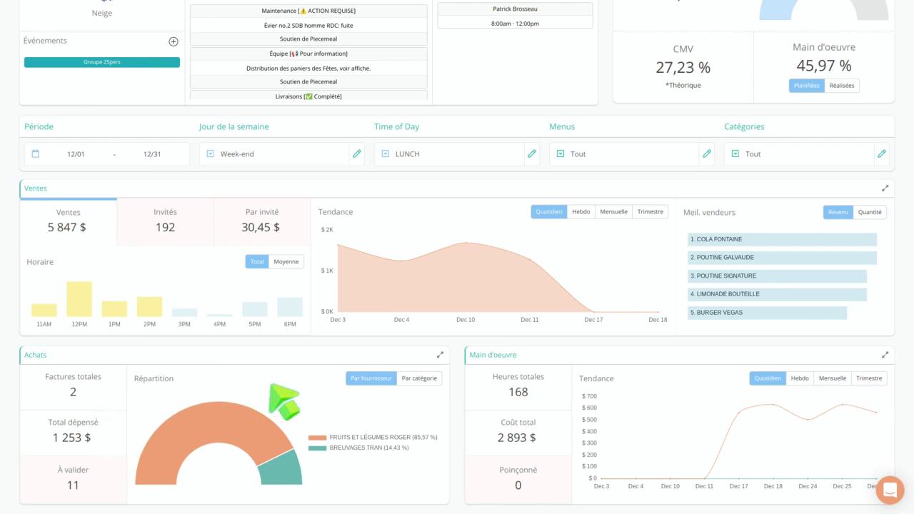
Step: Compare the Achats breakdown by category and by supplier, and check the invoices waiting for validation
left_click(420, 379)
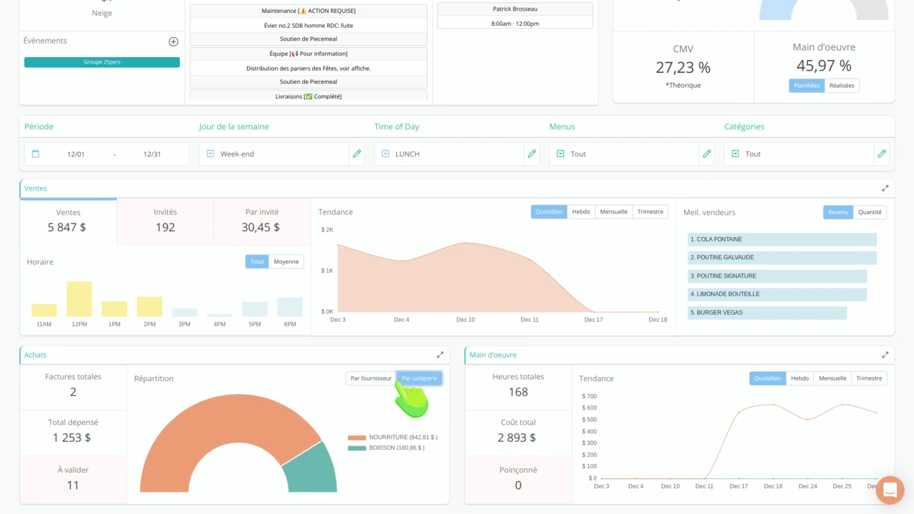
left_click(371, 379)
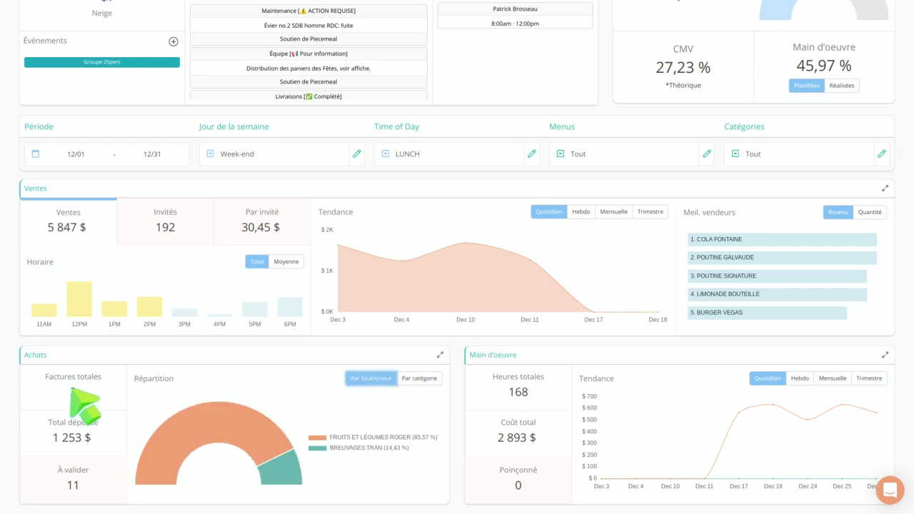
left_click(107, 475)
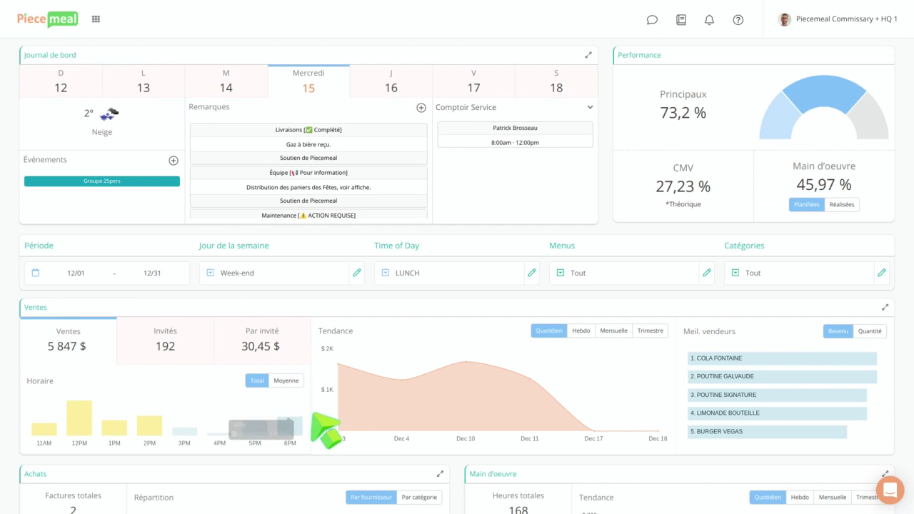
scroll(321, 422, "down", 2)
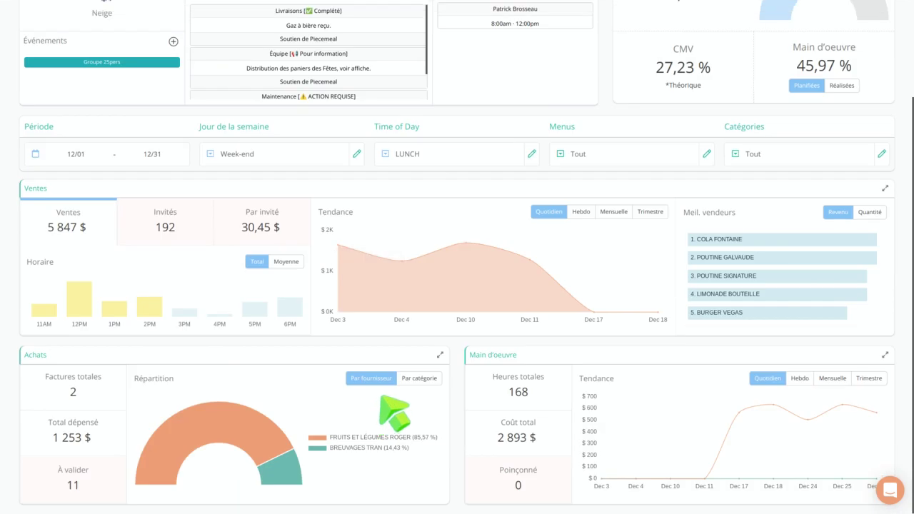
Step: Open the detailed purchase reports from the Achats section
left_click(440, 354)
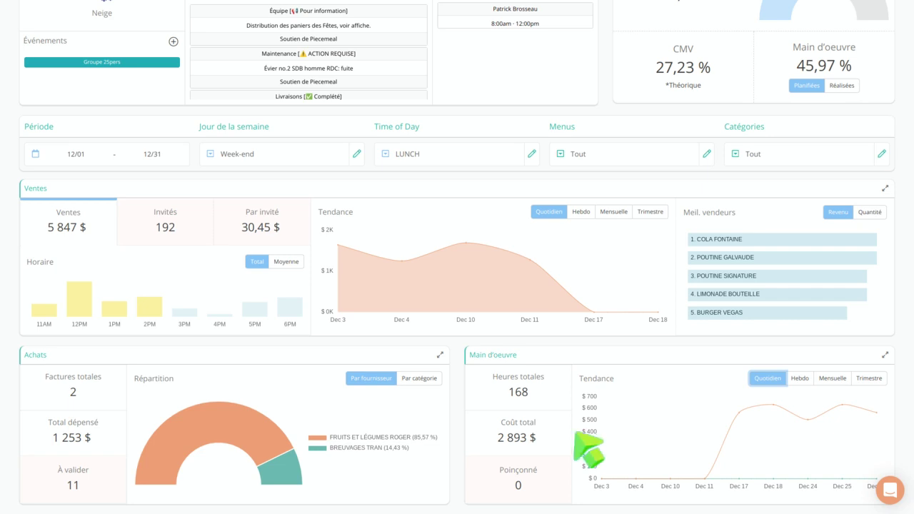
Step: Examine the planned and actual labour costs in the Main d'oeuvre trend, comparing the weekly view with the daily one
mouse_move(754, 477)
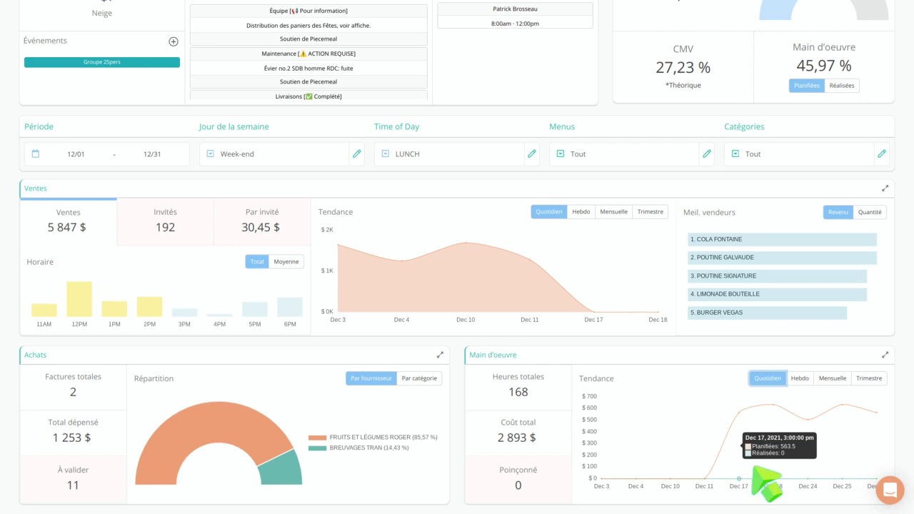
left_click(800, 377)
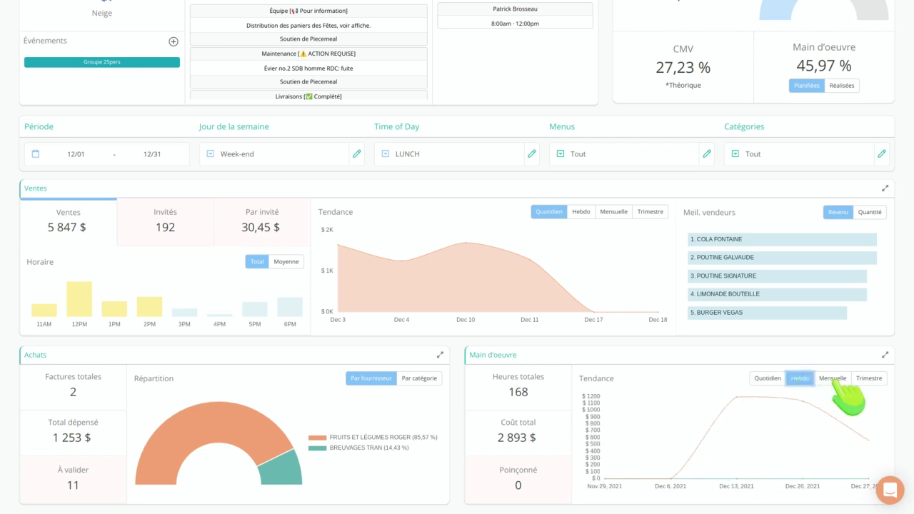
left_click(768, 378)
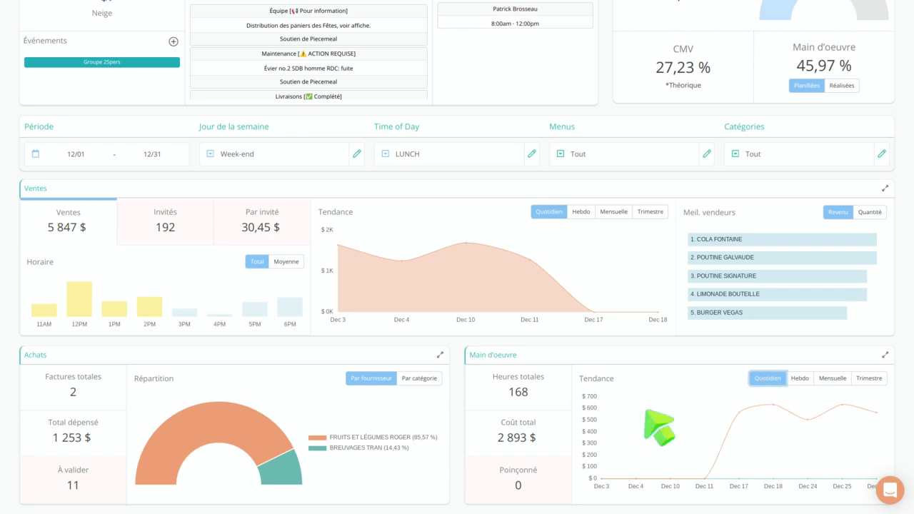
Step: Check the employees currently clocked in through the Poinçonné figure, and open the detailed HR reports from the dashboard's Main d'oeuvre section
left_click(540, 479)
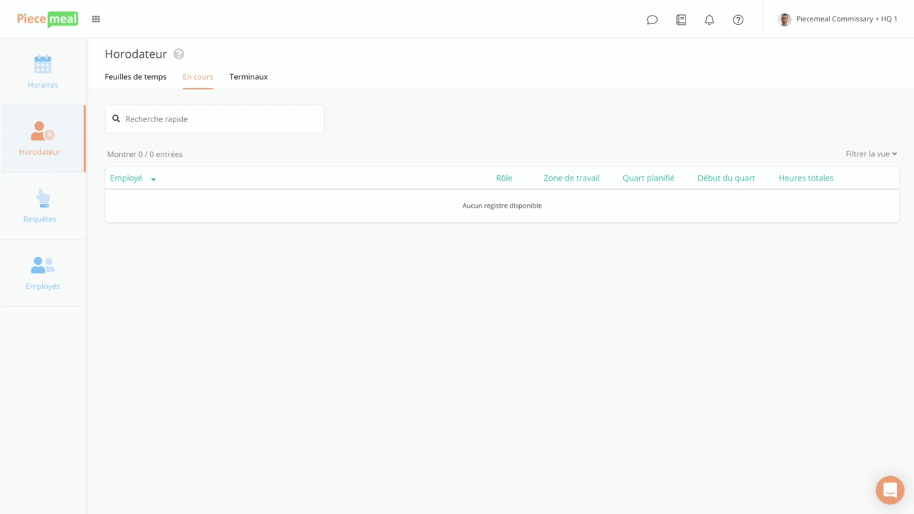
left_click(61, 29)
scroll(793, 379, "down", 2)
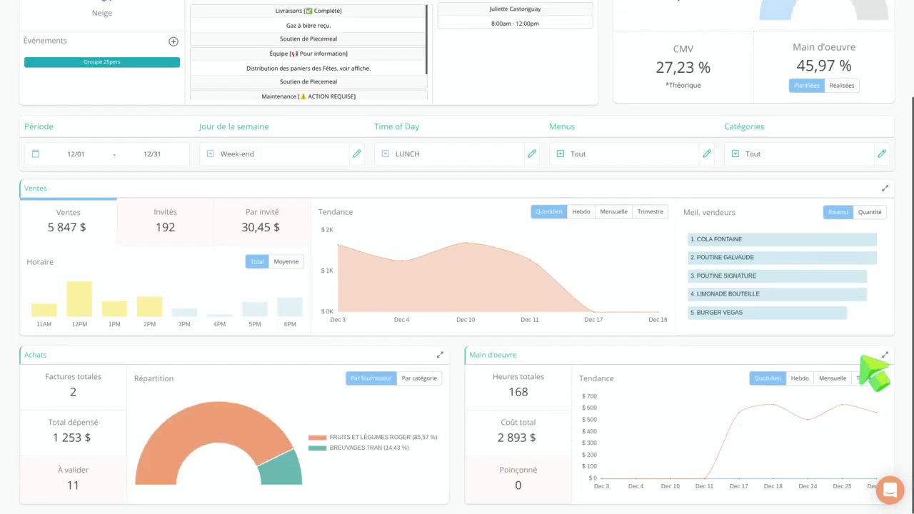
left_click(885, 355)
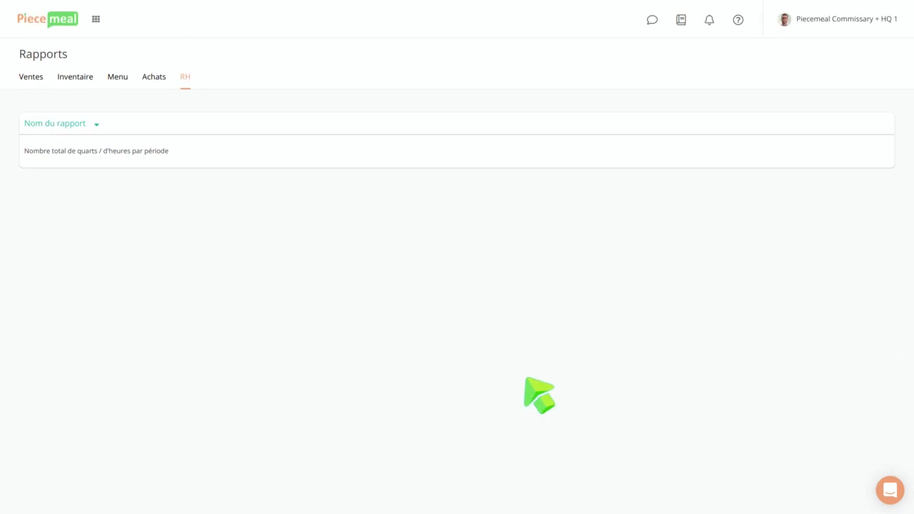